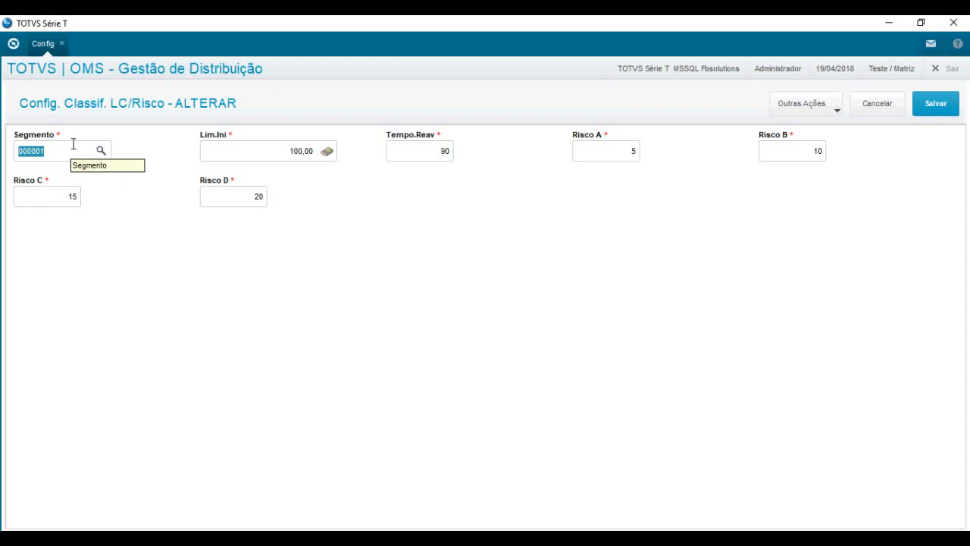
Step: Check the segment lookup and the Lim.Ini, Tempo.Reav and Risco A to D fields of the classification record, and leave without saving
{"action": "left_click", "coordinate": [101, 151]}
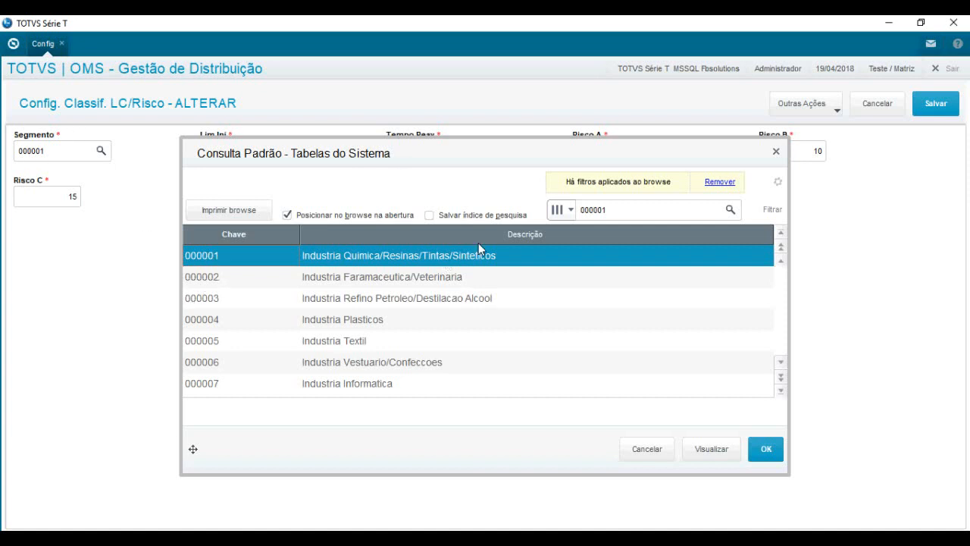
{"action": "left_click", "coordinate": [776, 152]}
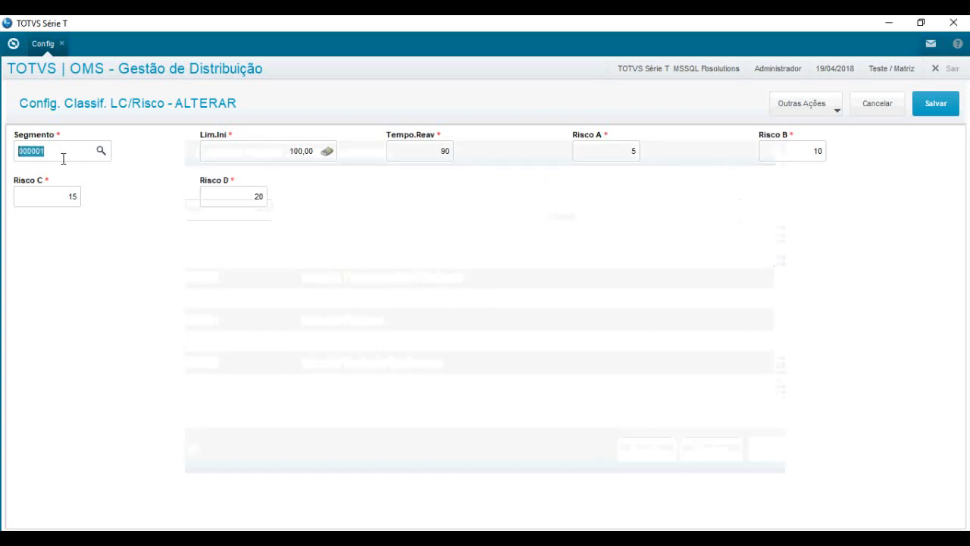
{"action": "left_click", "coordinate": [232, 150]}
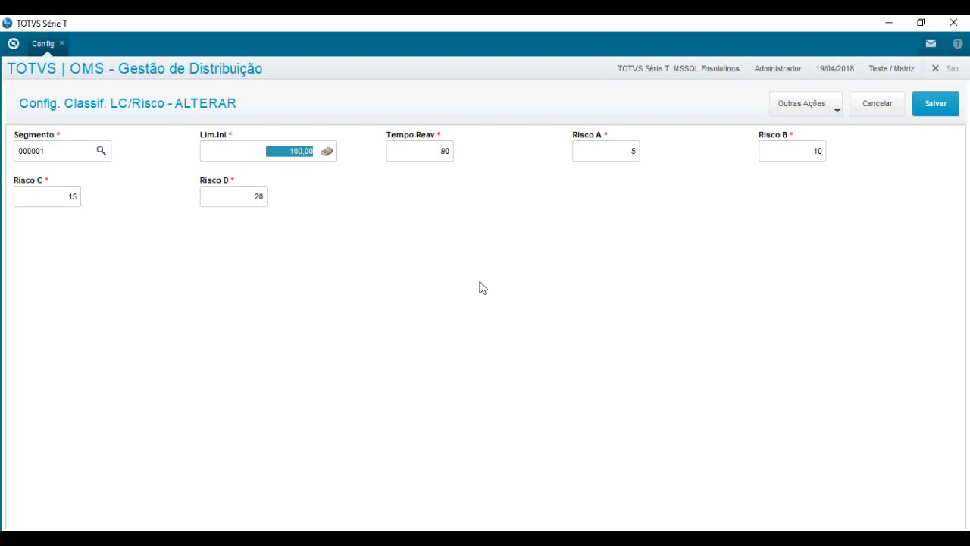
{"action": "key", "text": "Tab"}
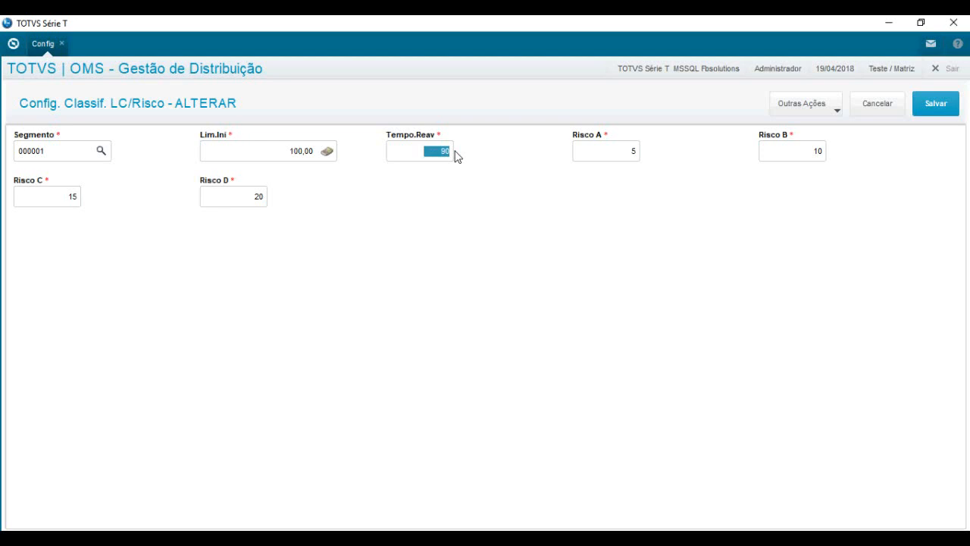
{"action": "left_click", "coordinate": [630, 149]}
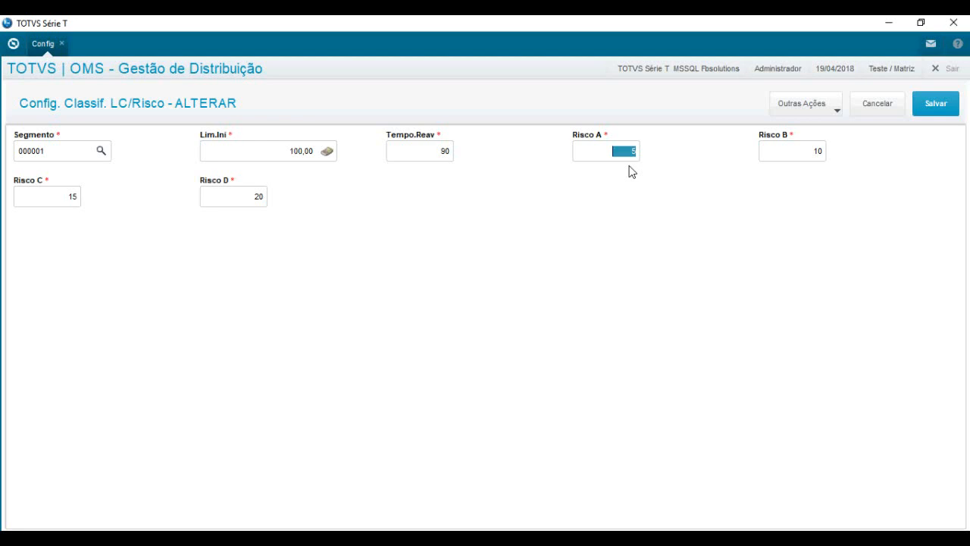
{"action": "left_click", "coordinate": [800, 150]}
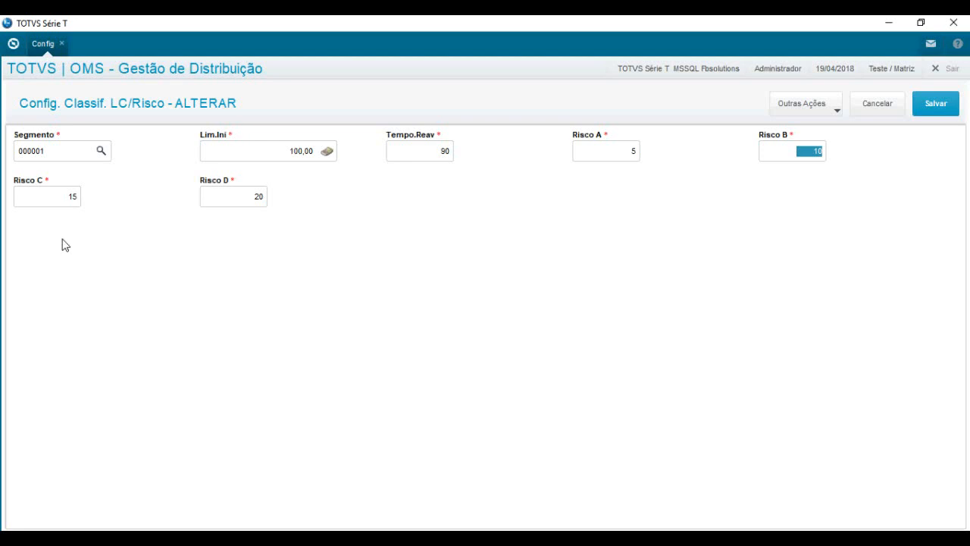
{"action": "key", "text": "Tab"}
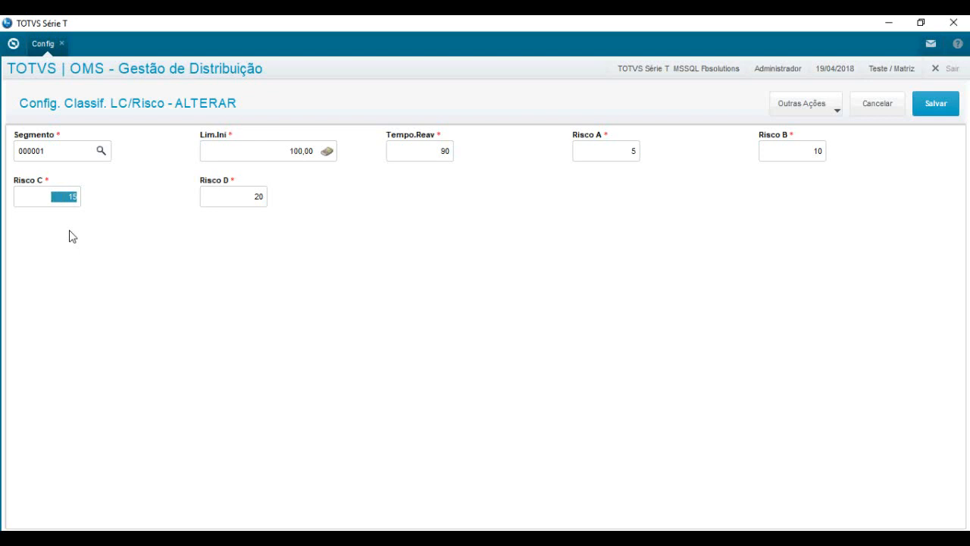
{"action": "left_click", "coordinate": [237, 199]}
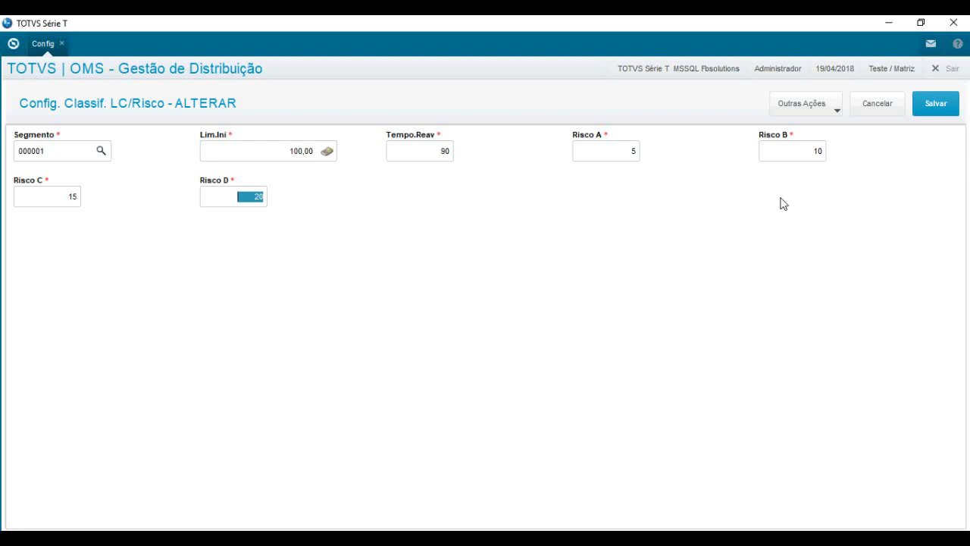
{"action": "left_click", "coordinate": [877, 106]}
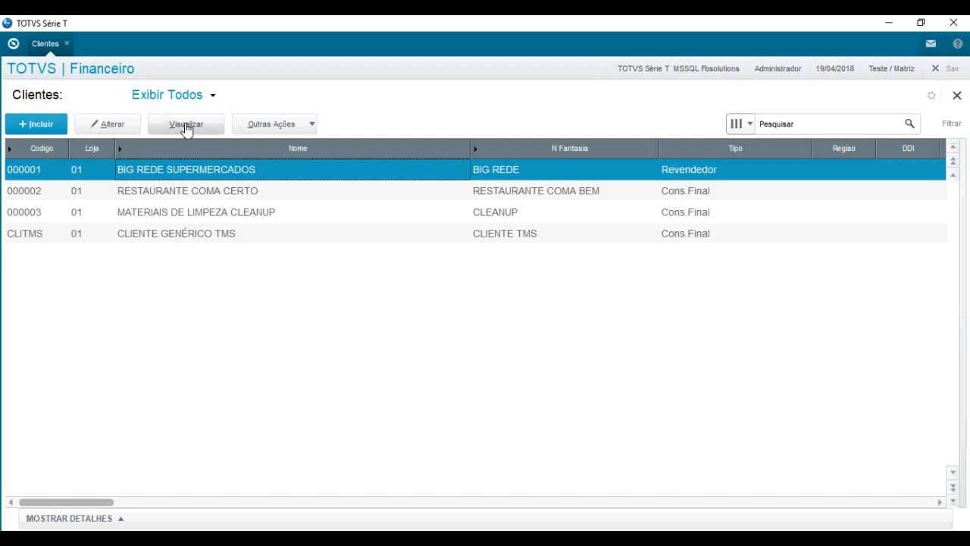
Step: Set the risk of customer BIG REDE SUPERMERCADOS to B - Risco B and its credit limit to 1,00, and save the record
{"action": "double_click", "coordinate": [182, 176]}
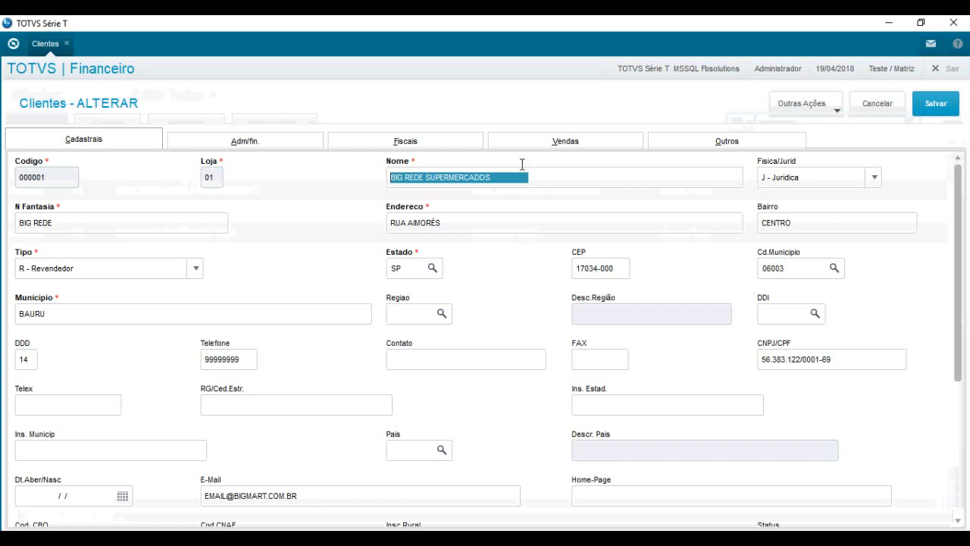
{"action": "left_click", "coordinate": [542, 150]}
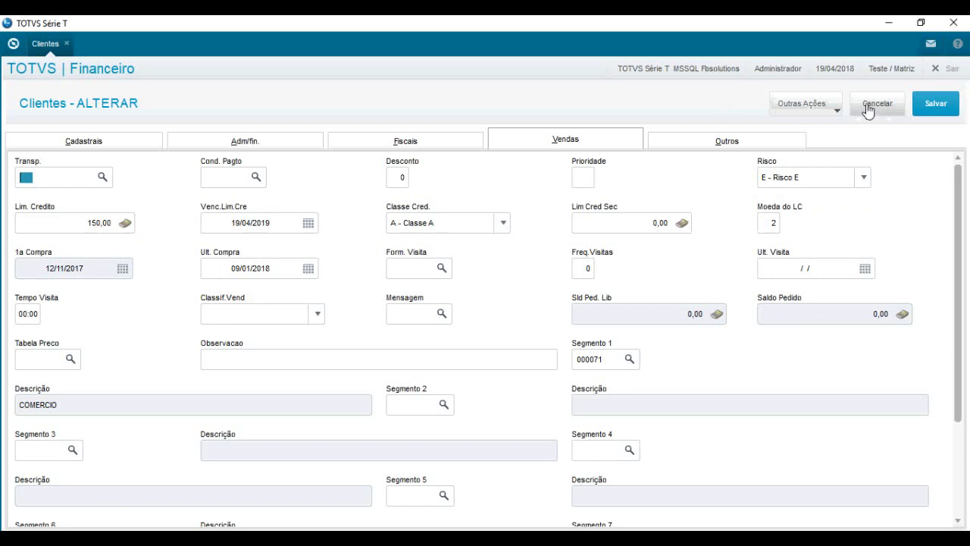
{"action": "left_click", "coordinate": [820, 182]}
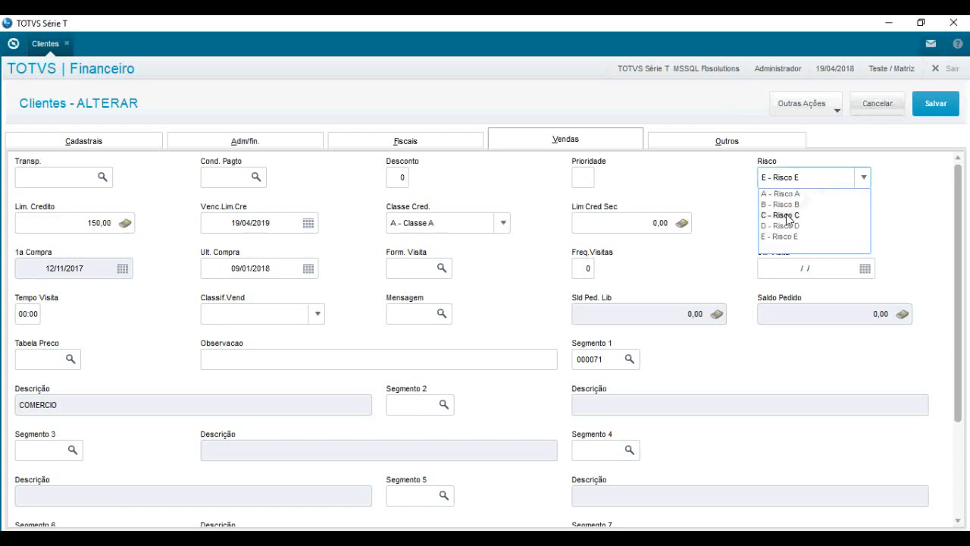
{"action": "left_click", "coordinate": [795, 206]}
{"action": "left_click_drag", "start_coordinate": [79, 224], "coordinate": [165, 228]}
{"action": "type", "text": "1"}
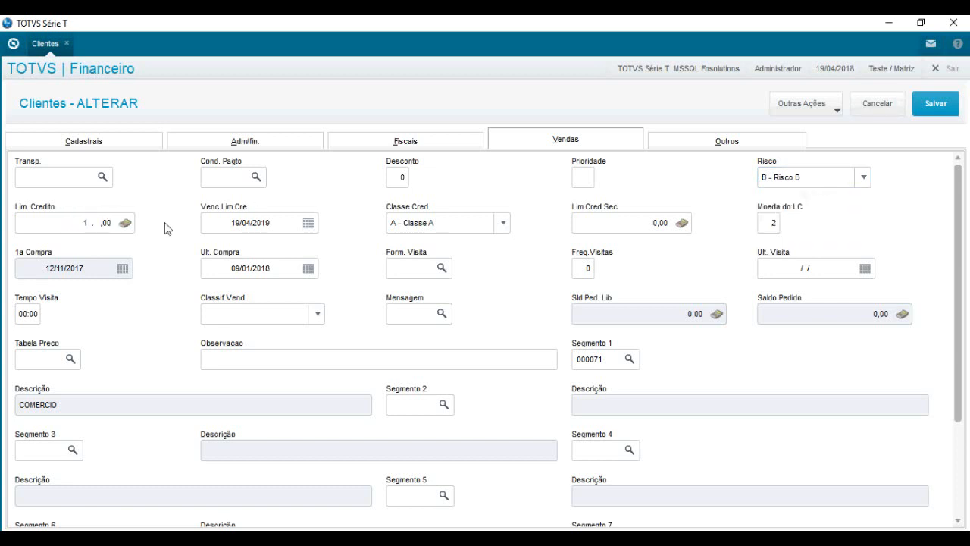
{"action": "key", "text": "Tab"}
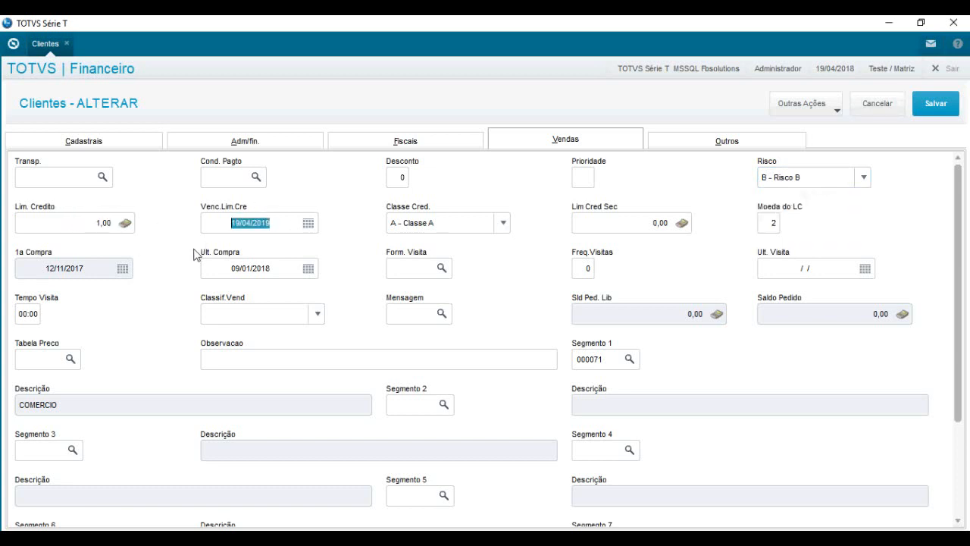
{"action": "left_click", "coordinate": [934, 106]}
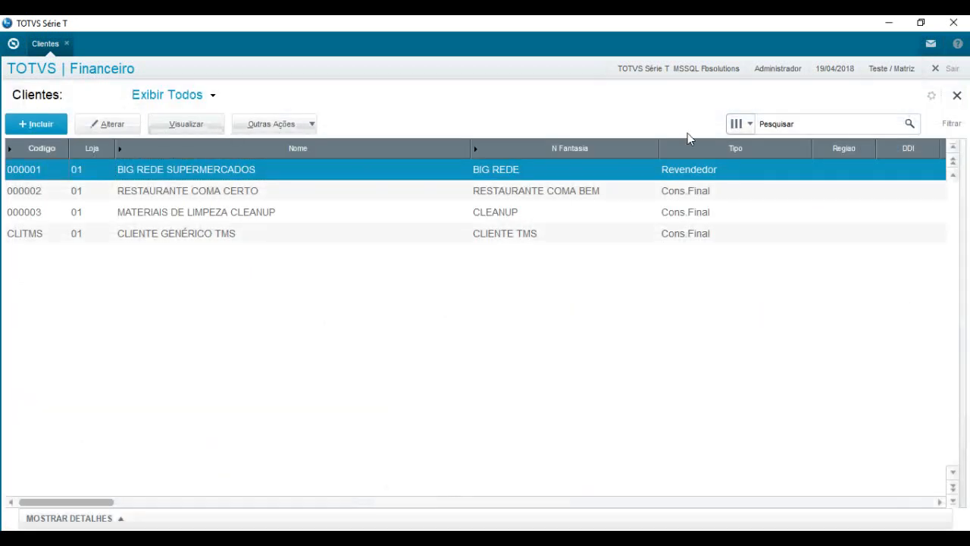
Step: Compare the customer's last purchase date with the 90-day subtraction in the Calculator's date calculation, and close the customer view
{"action": "left_click", "coordinate": [637, 141]}
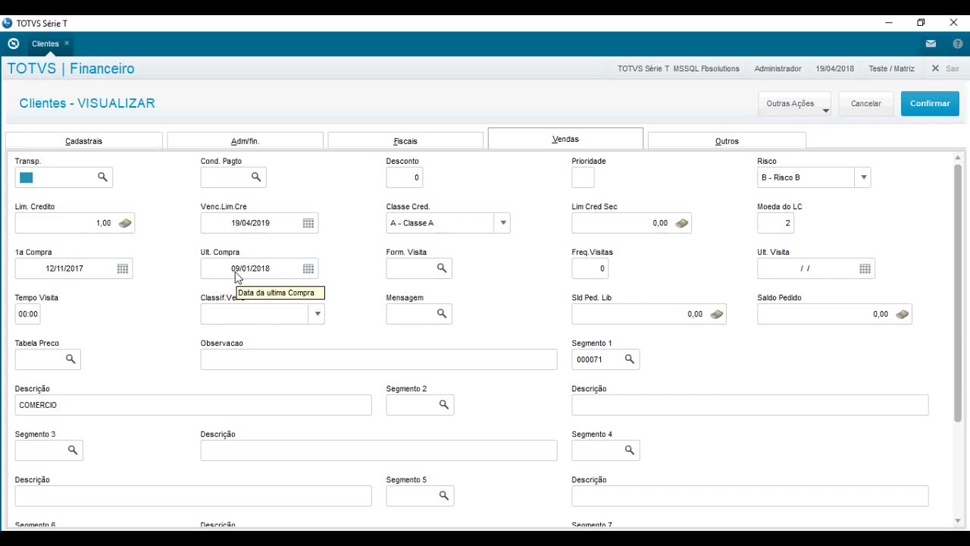
{"action": "key", "text": "alt+Tab"}
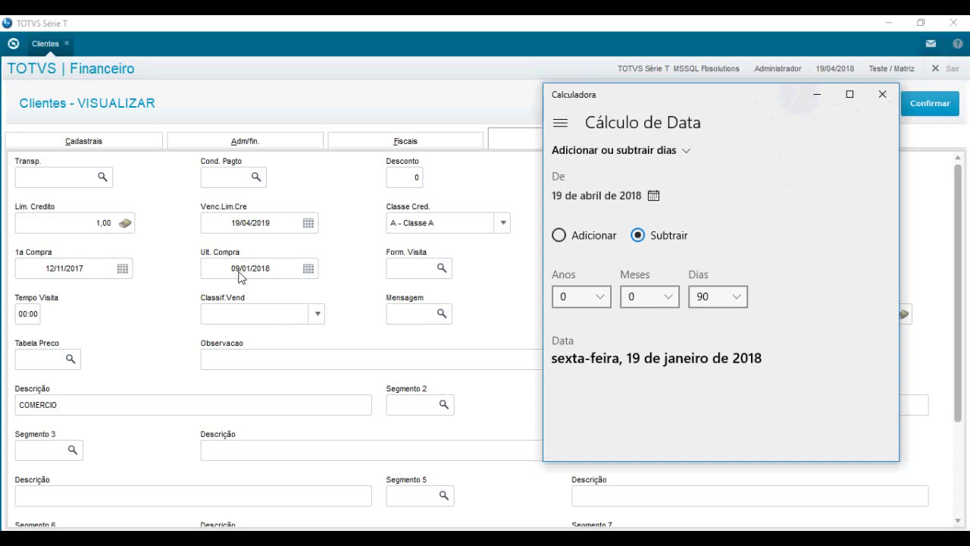
{"action": "left_click", "coordinate": [279, 243]}
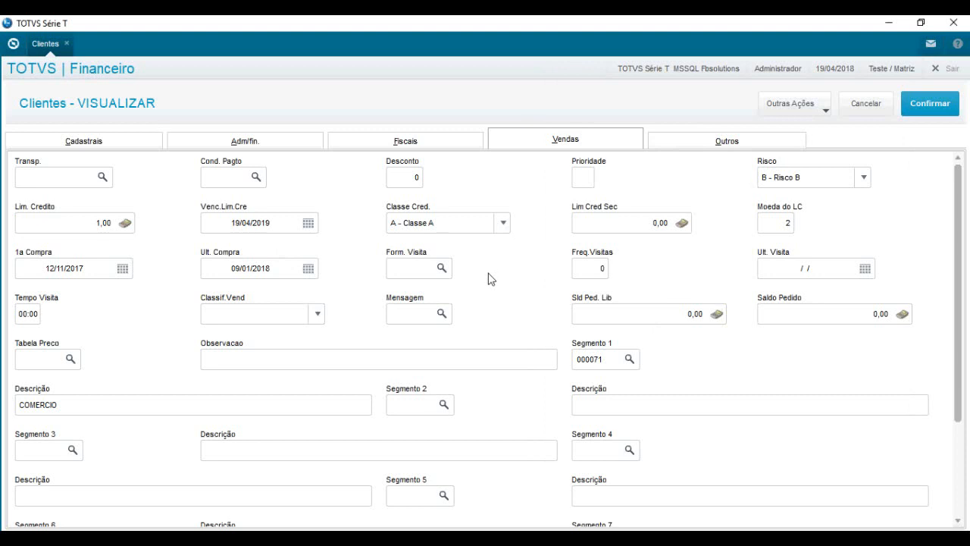
{"action": "left_click", "coordinate": [864, 106]}
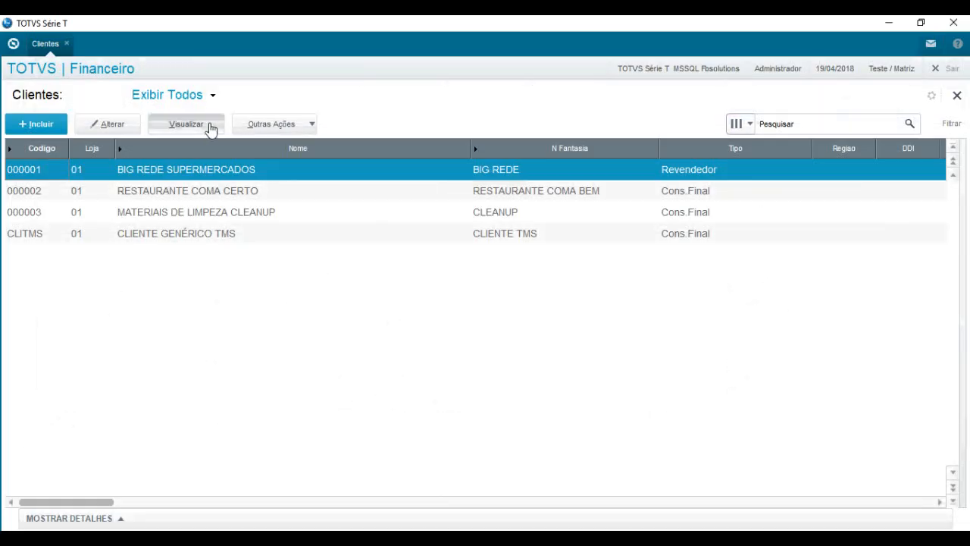
Step: Reopen BIG REDE SUPERMERCADOS for viewing and check the risk and credit limit in its sales data
{"action": "left_click", "coordinate": [211, 127]}
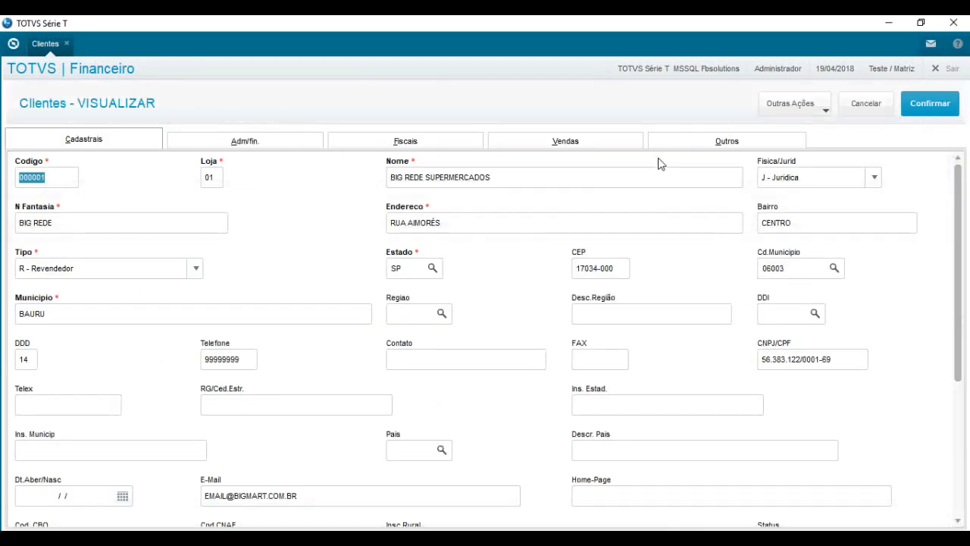
{"action": "left_click", "coordinate": [603, 141]}
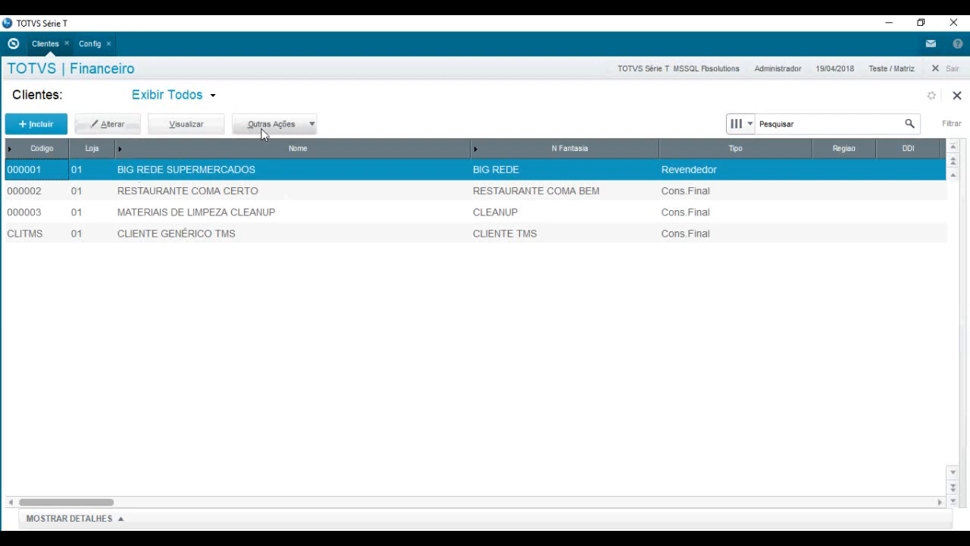
Step: Run the customer position query from the sales data with the default parameters and check the open titles
{"action": "left_click", "coordinate": [599, 144]}
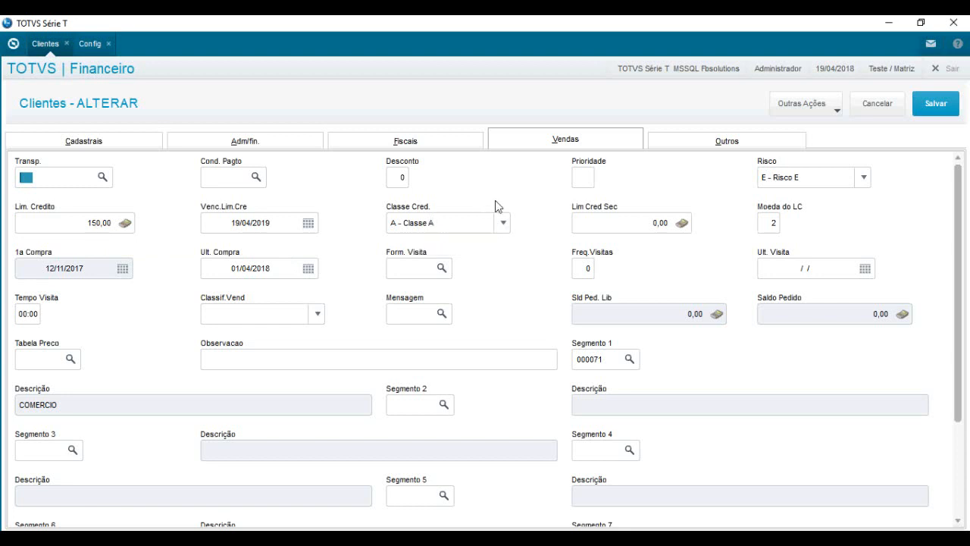
{"action": "left_click", "coordinate": [785, 104]}
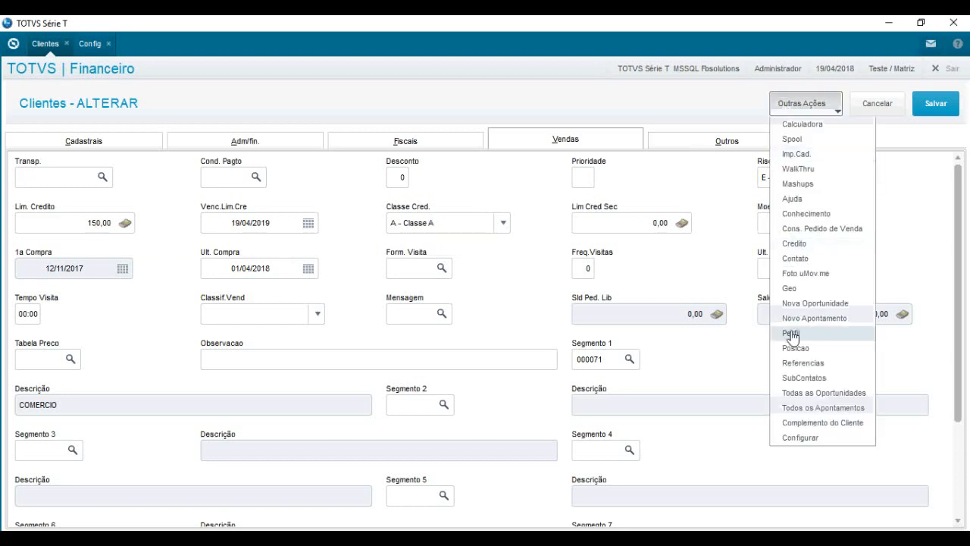
{"action": "left_click", "coordinate": [801, 363]}
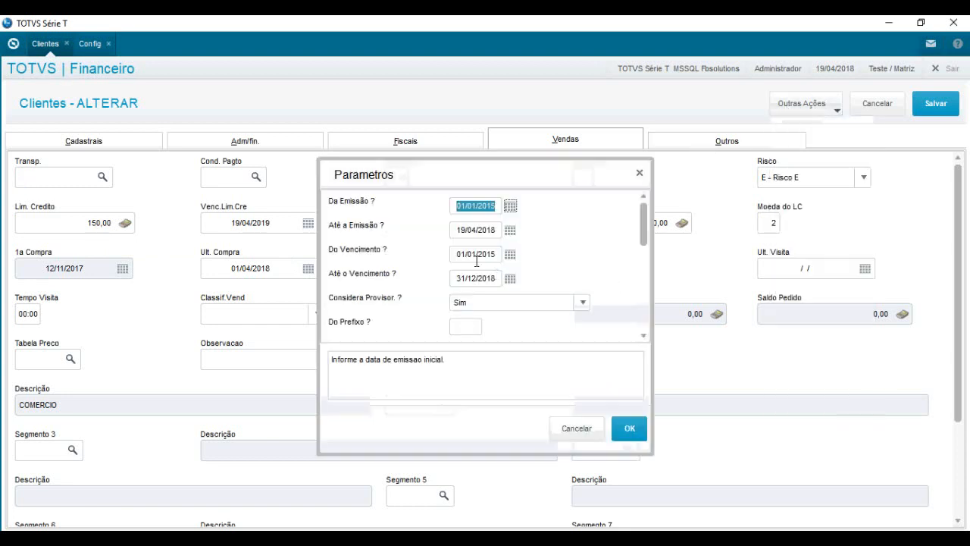
{"action": "left_click", "coordinate": [630, 430]}
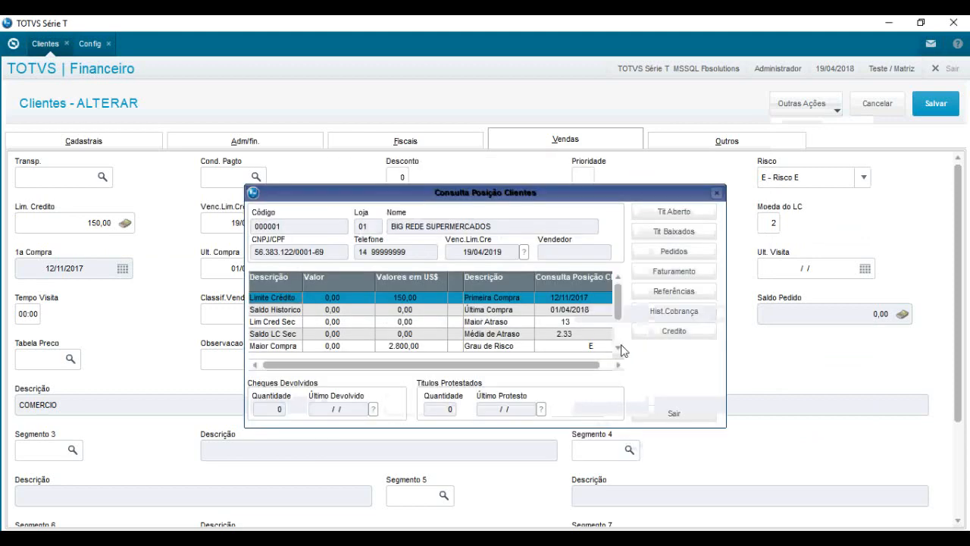
{"action": "left_click", "coordinate": [664, 216]}
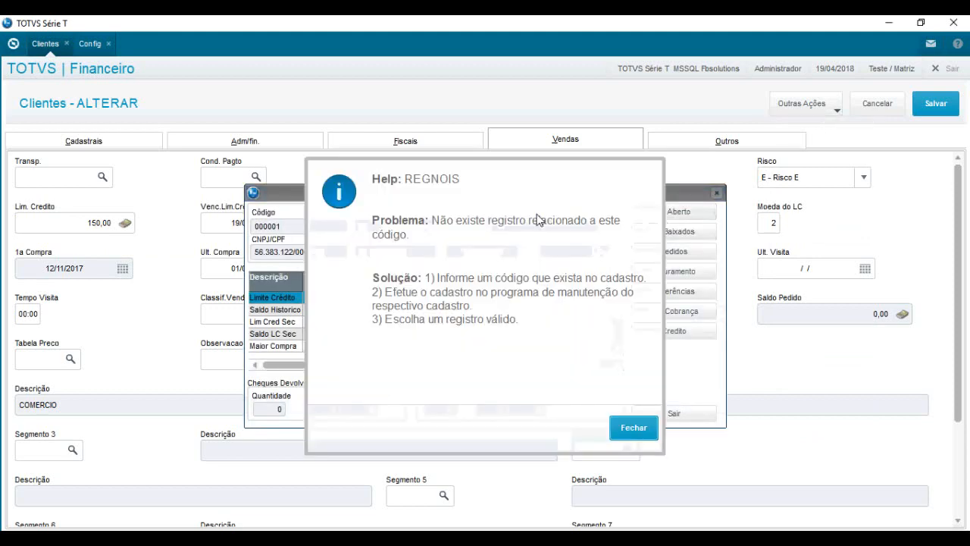
{"action": "left_click", "coordinate": [639, 429]}
Step: Review the customer's settled titles down to the last row, and close the position query and the record without saving
{"action": "left_click", "coordinate": [684, 233]}
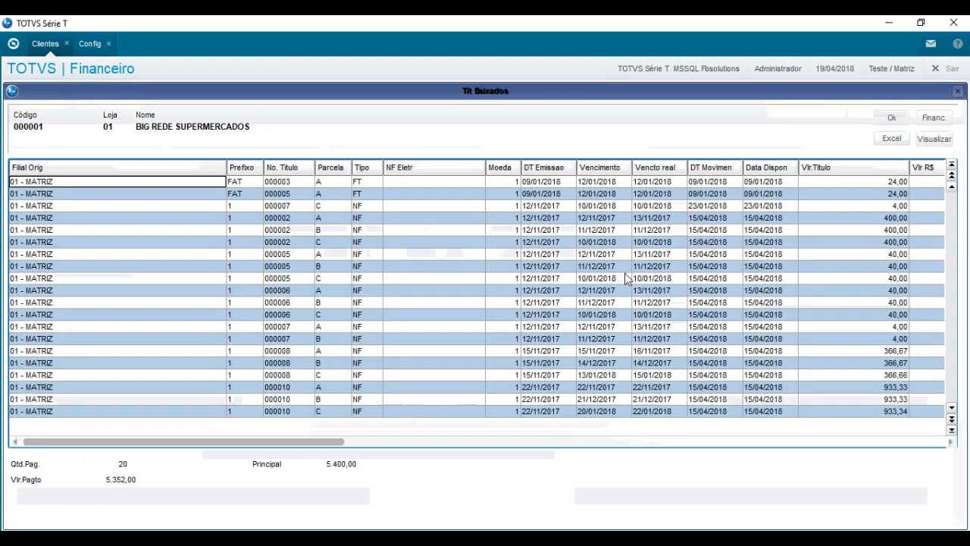
{"action": "left_click", "coordinate": [626, 278]}
{"action": "left_click", "coordinate": [951, 430]}
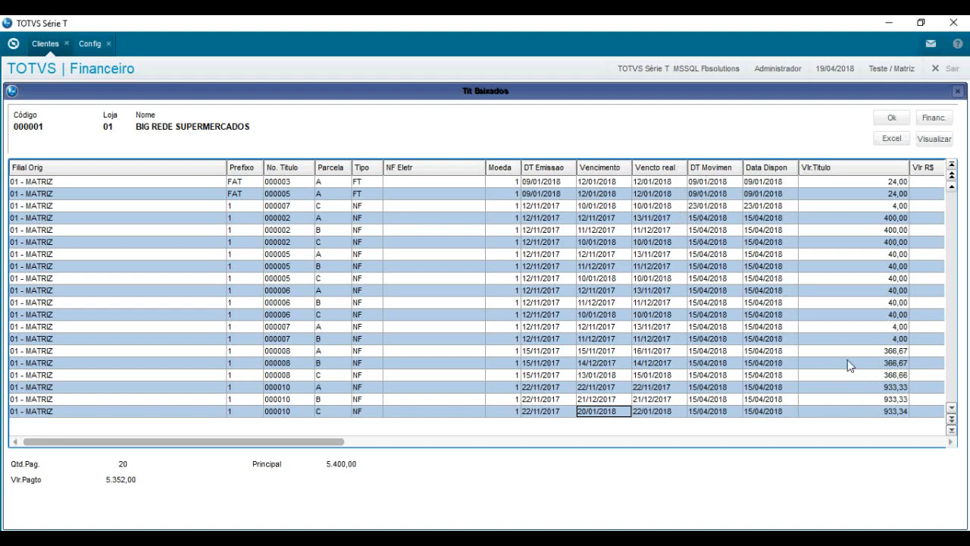
{"action": "left_click", "coordinate": [958, 91]}
{"action": "left_click", "coordinate": [717, 195]}
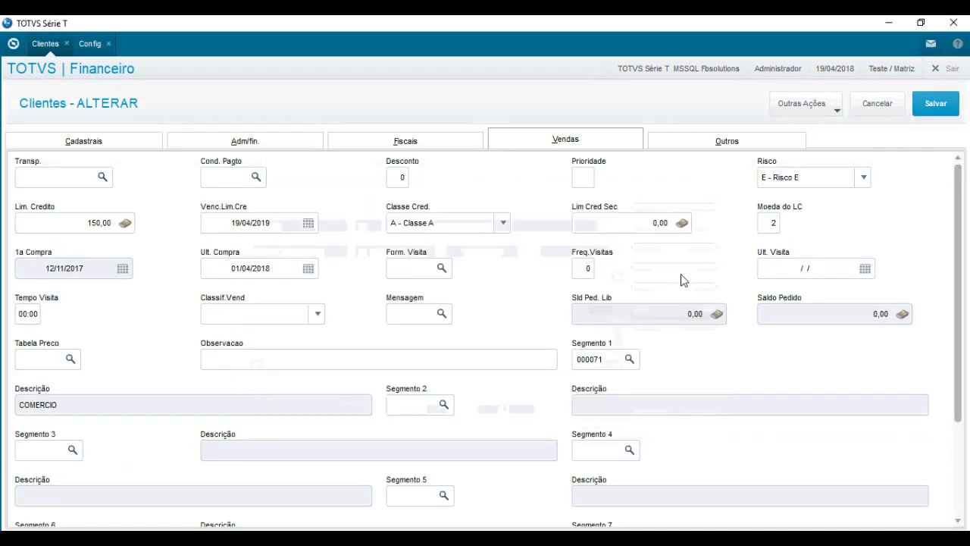
{"action": "left_click", "coordinate": [872, 107]}
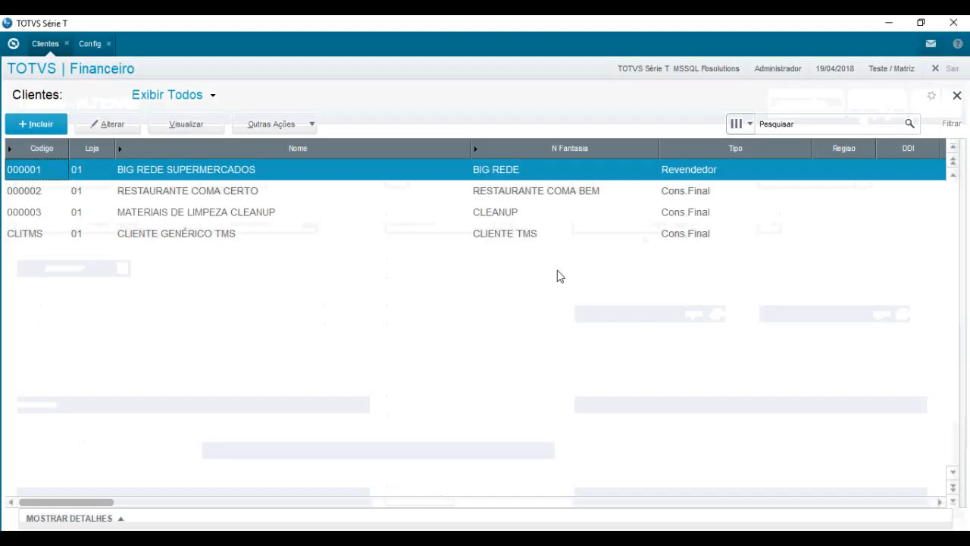
Step: View the sales data of BIG REDE SUPERMERCADOS to check its updated credit classification
{"action": "left_click", "coordinate": [195, 128]}
{"action": "left_click", "coordinate": [608, 146]}
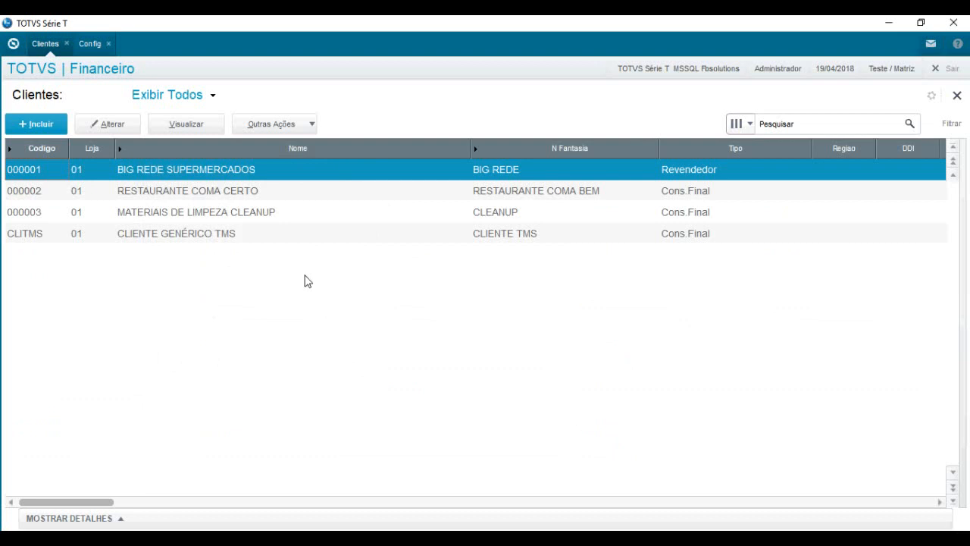
Step: View the customer's sales data again and run its position query with the default parameters to list the open titles
{"action": "left_click", "coordinate": [173, 130]}
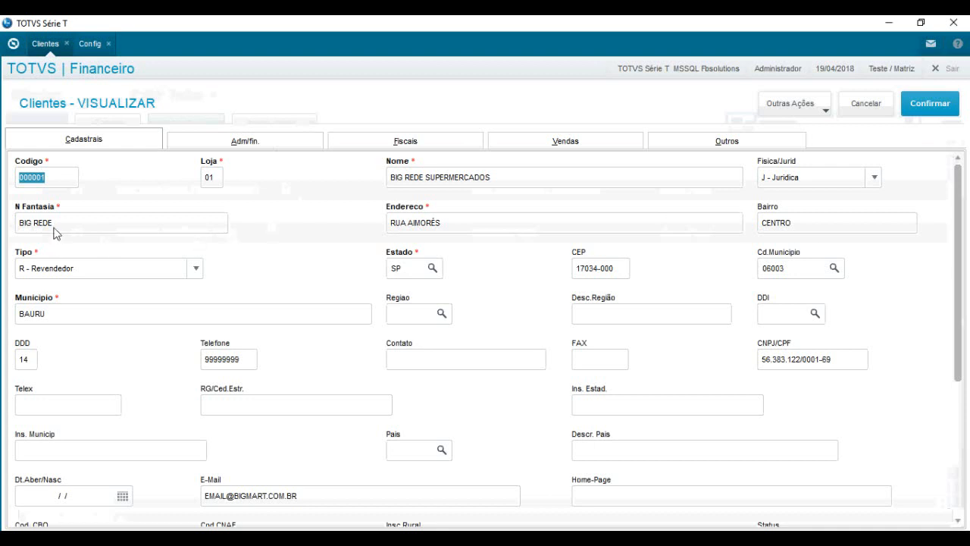
{"action": "left_click", "coordinate": [531, 144]}
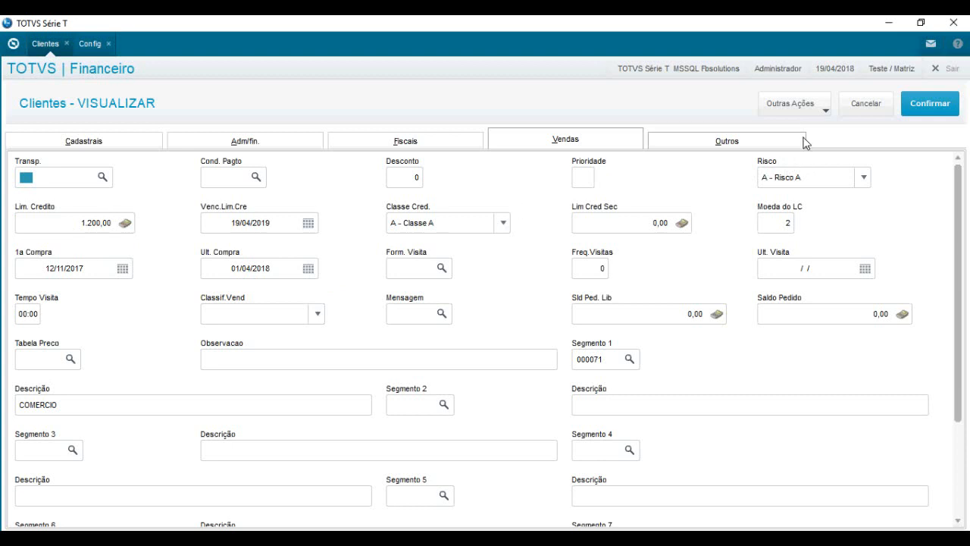
{"action": "left_click", "coordinate": [810, 107]}
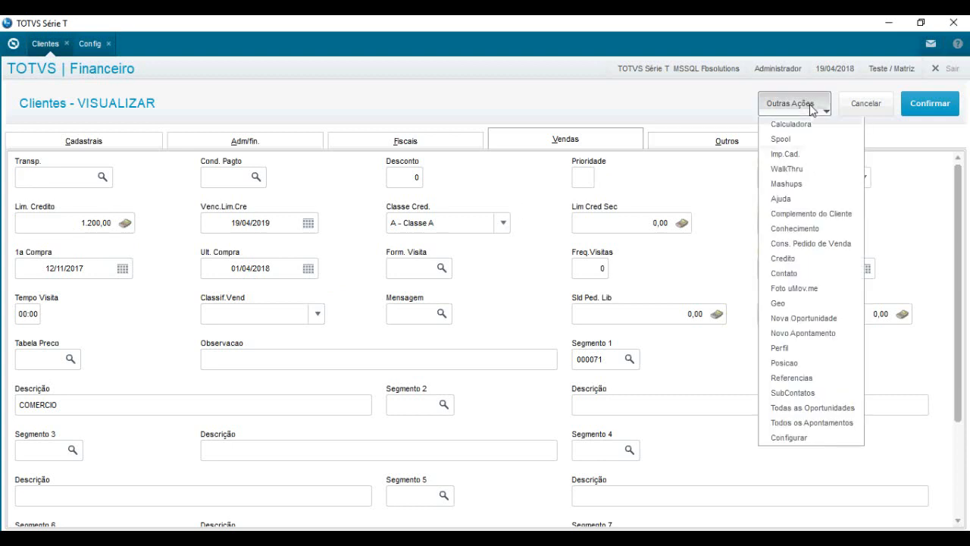
{"action": "left_click", "coordinate": [787, 364]}
{"action": "left_click", "coordinate": [628, 427]}
{"action": "left_click", "coordinate": [651, 212]}
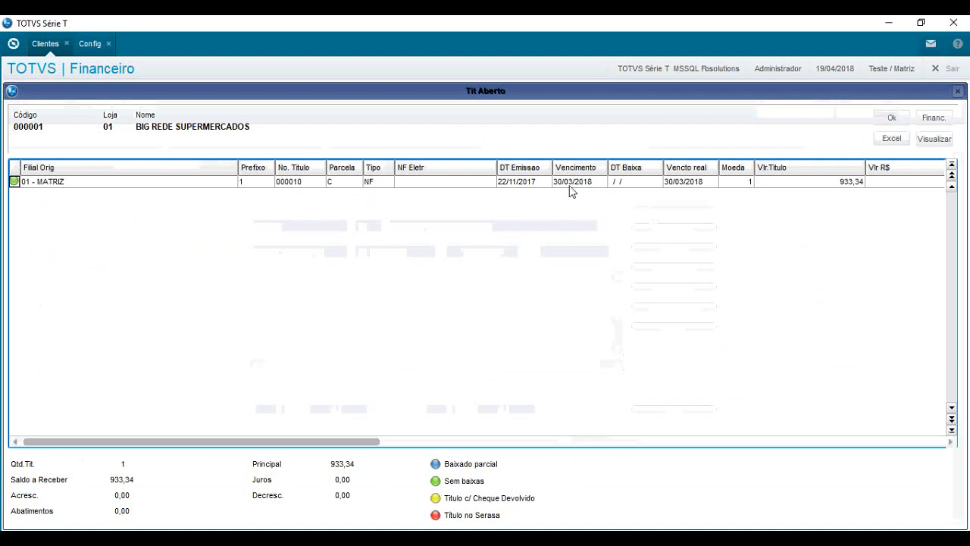
Step: Check the open title's due date against the configured Risco A to D day limits, and close the position query and customer record
{"action": "left_click", "coordinate": [570, 189]}
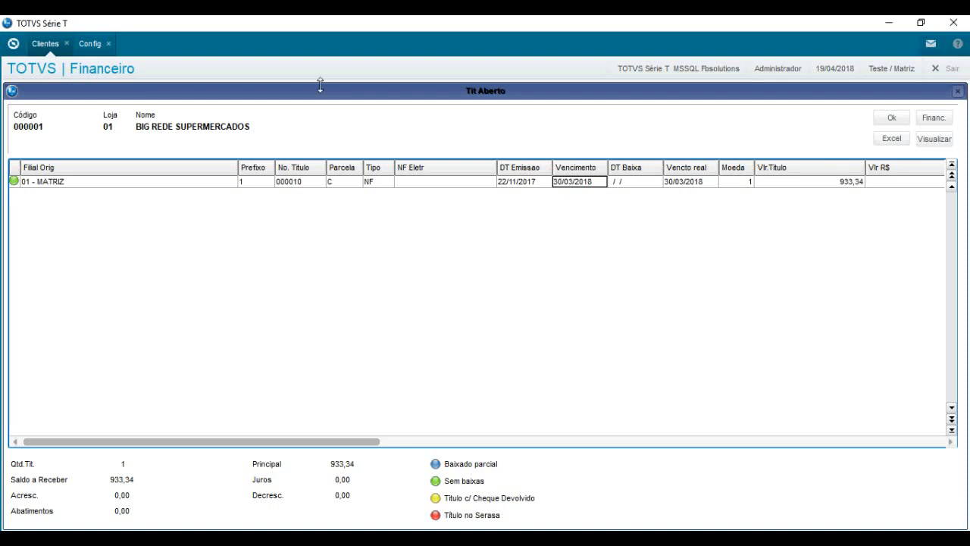
{"action": "left_click", "coordinate": [80, 44]}
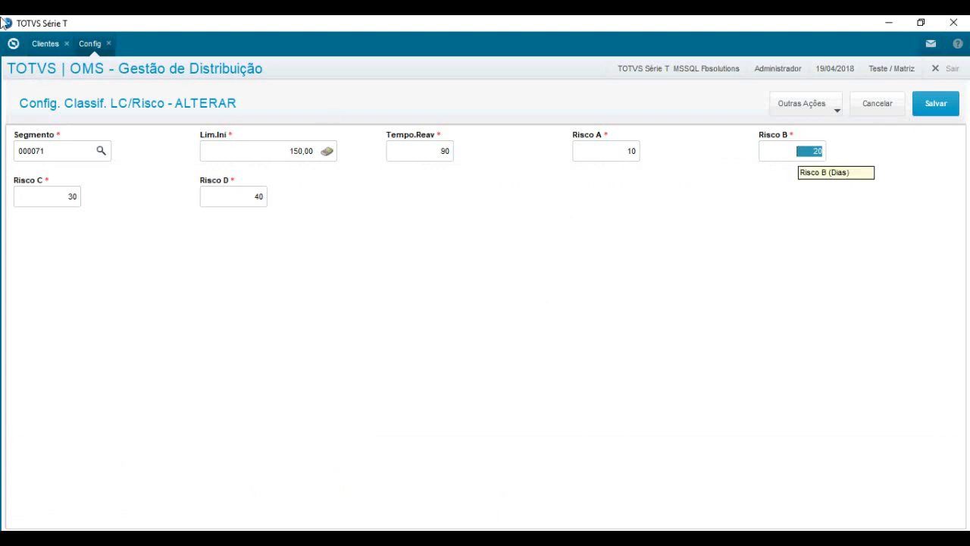
{"action": "left_click", "coordinate": [44, 43]}
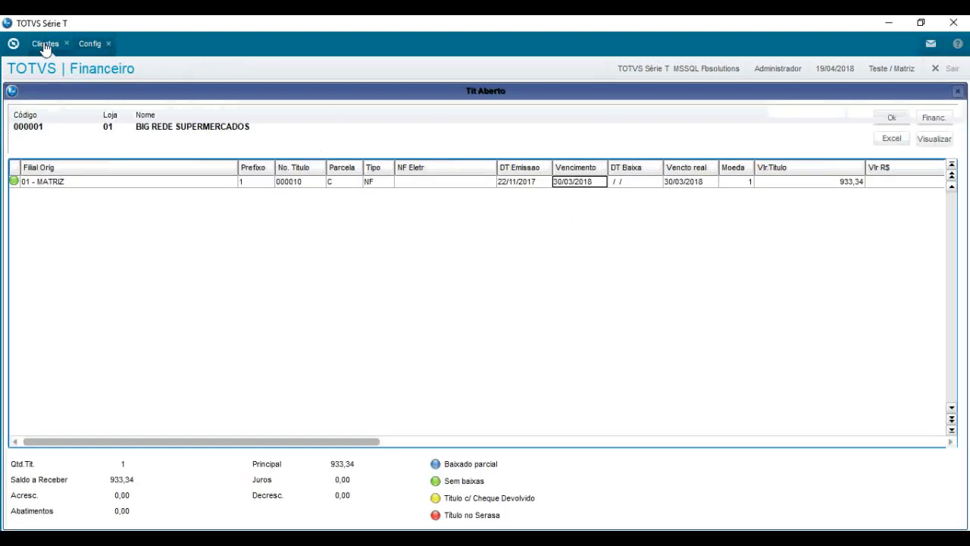
{"action": "left_click", "coordinate": [958, 91]}
{"action": "key", "text": "Escape"}
{"action": "left_click", "coordinate": [879, 106]}
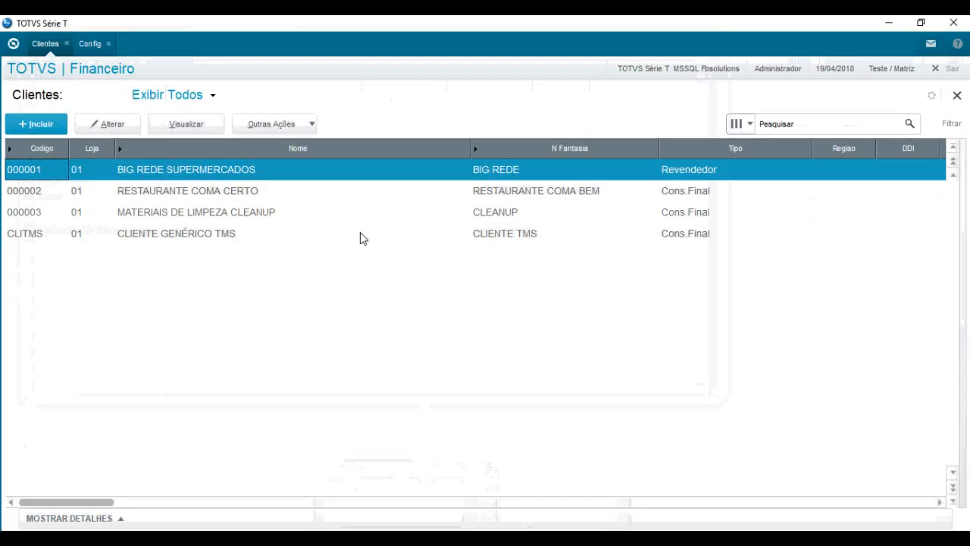
Step: View the sales data of BIG REDE SUPERMERCADOS to check its risk grade, credit limit and credit class
{"action": "left_click", "coordinate": [361, 235]}
{"action": "left_click", "coordinate": [299, 170]}
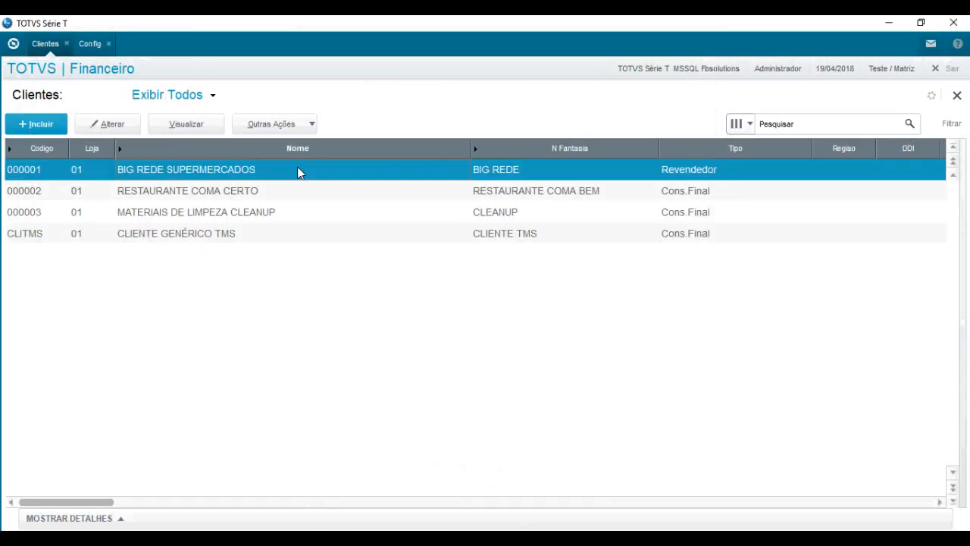
{"action": "left_click", "coordinate": [190, 125]}
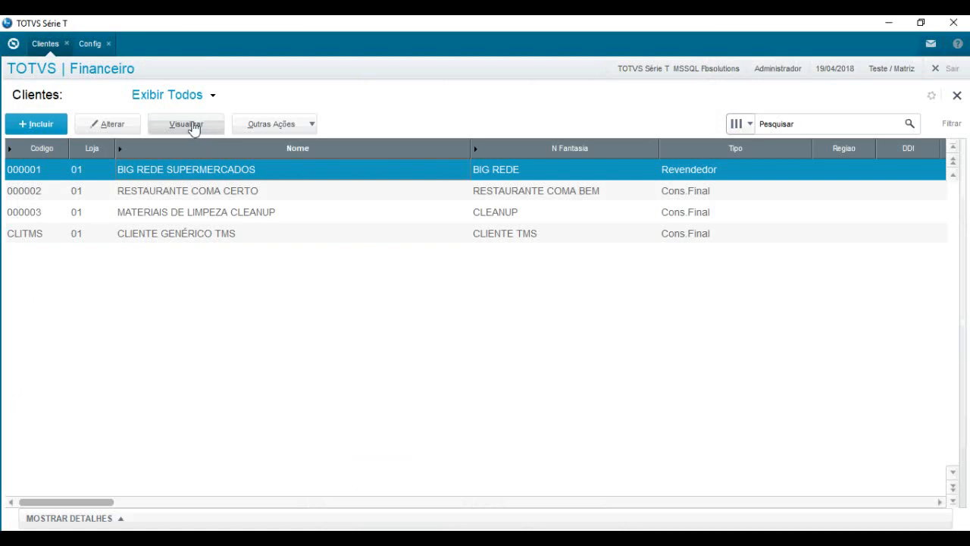
{"action": "left_click", "coordinate": [598, 146]}
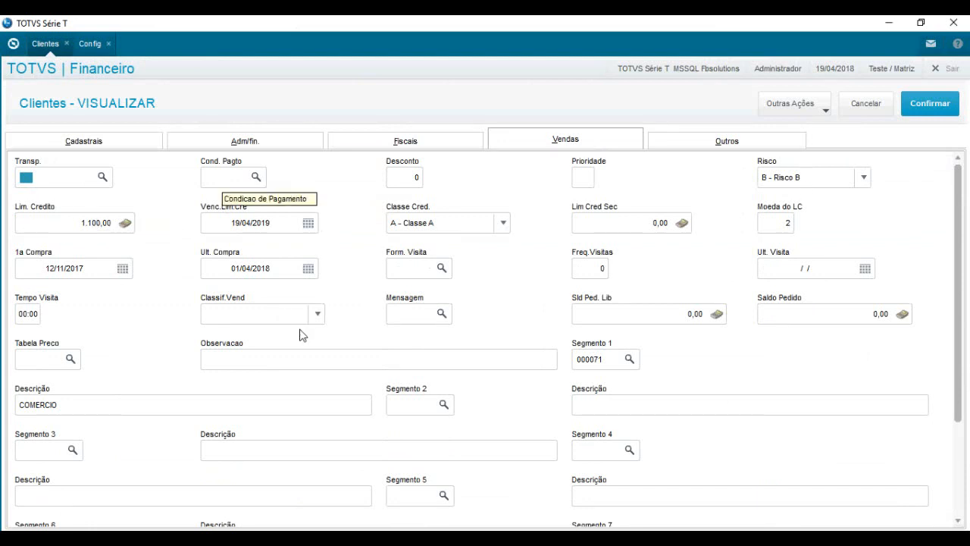
{"action": "left_click", "coordinate": [88, 53]}
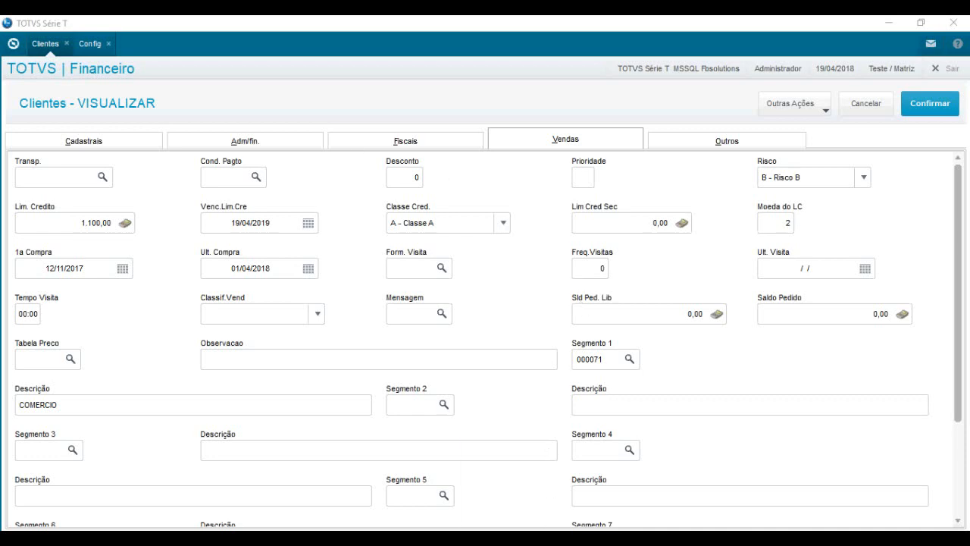
Step: Switch to TOTVS Developer Studio and examine the FBOMSLIM user function in FBOMSLIM.PRW that customizes the new credit limit calculation
{"action": "left_click", "coordinate": [540, 489]}
{"action": "left_click", "coordinate": [281, 233]}
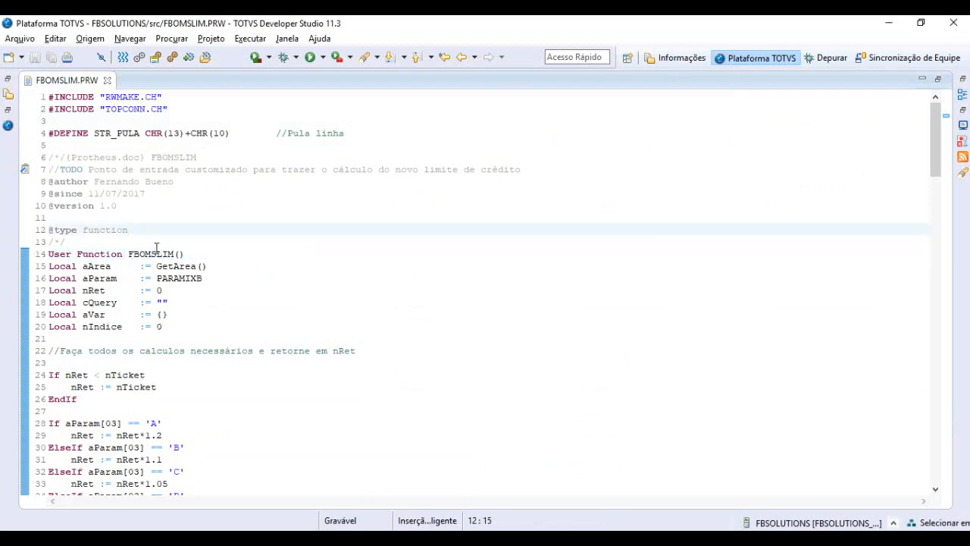
{"action": "scroll", "coordinate": [156, 249], "scroll_direction": "down", "scroll_amount": 2}
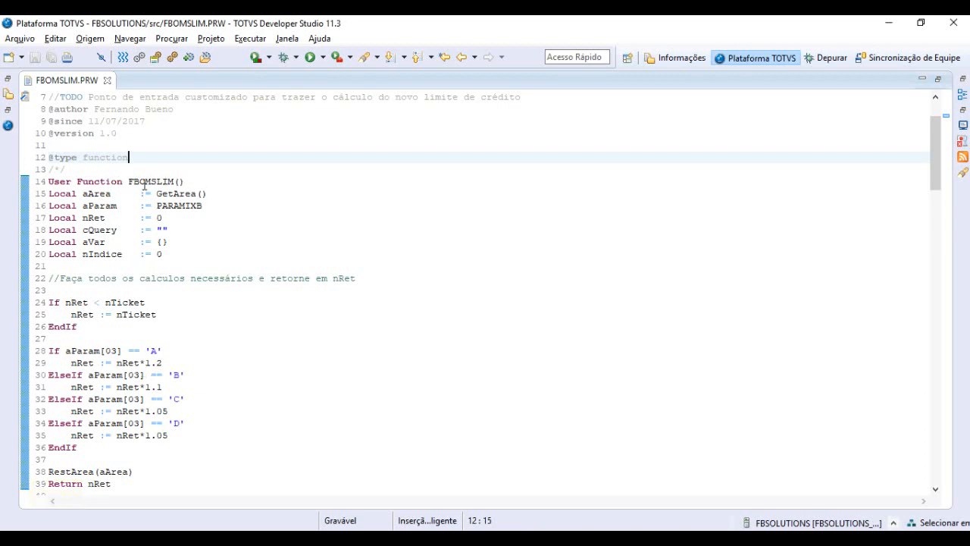
{"action": "left_click_drag", "start_coordinate": [134, 182], "coordinate": [162, 184]}
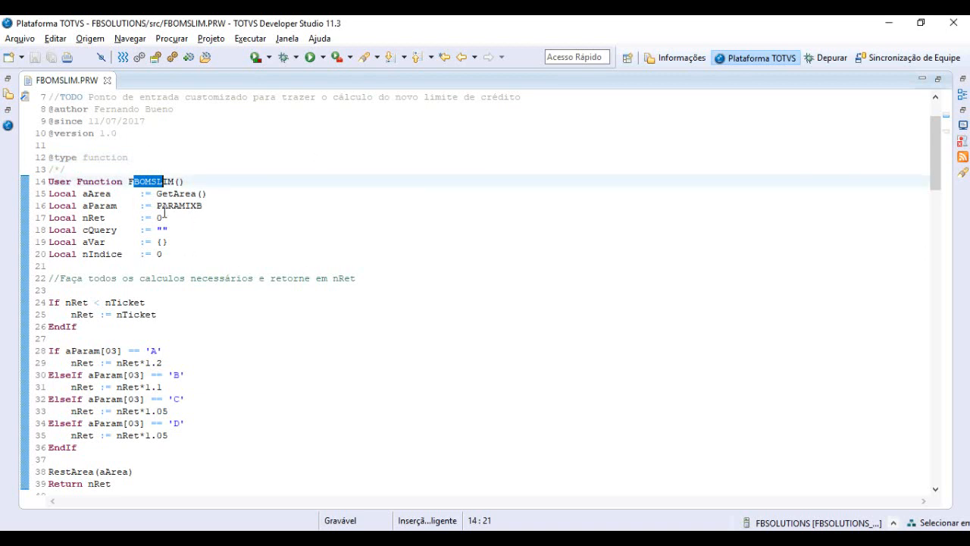
{"action": "left_click", "coordinate": [140, 193]}
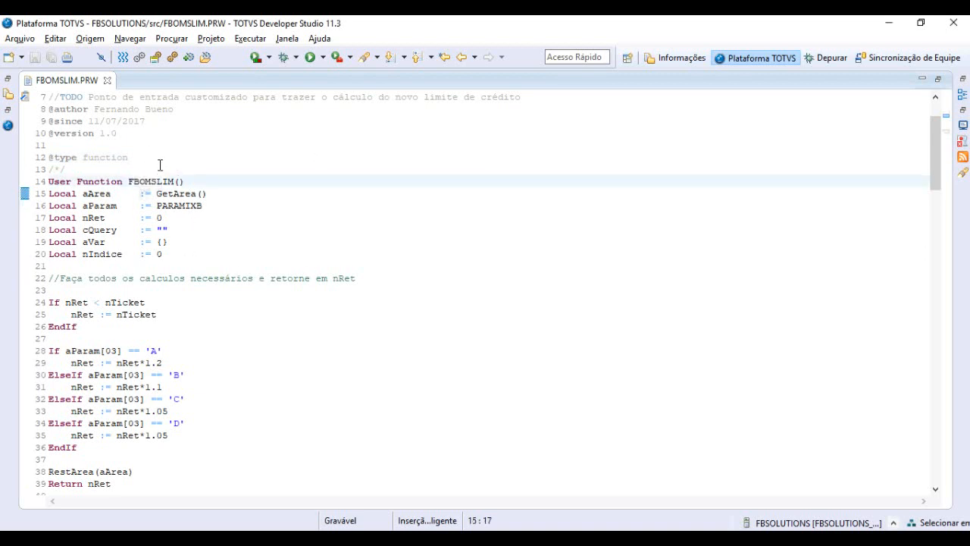